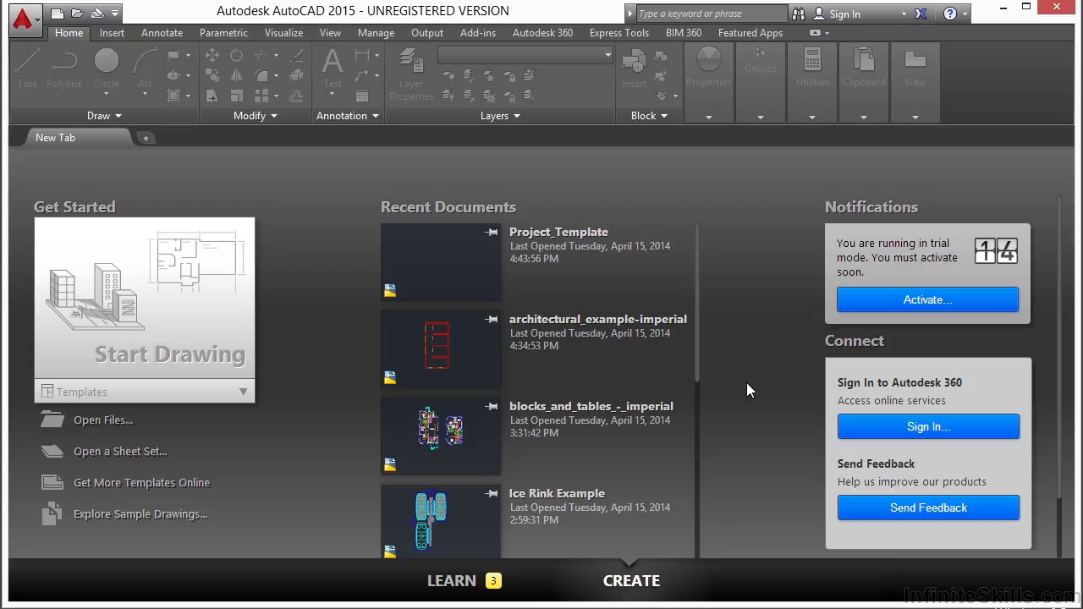
Step: Open the drawing Dimension Example.dwg from folder 10 inside the Projects folder
left_click(110, 420)
left_click(570, 134)
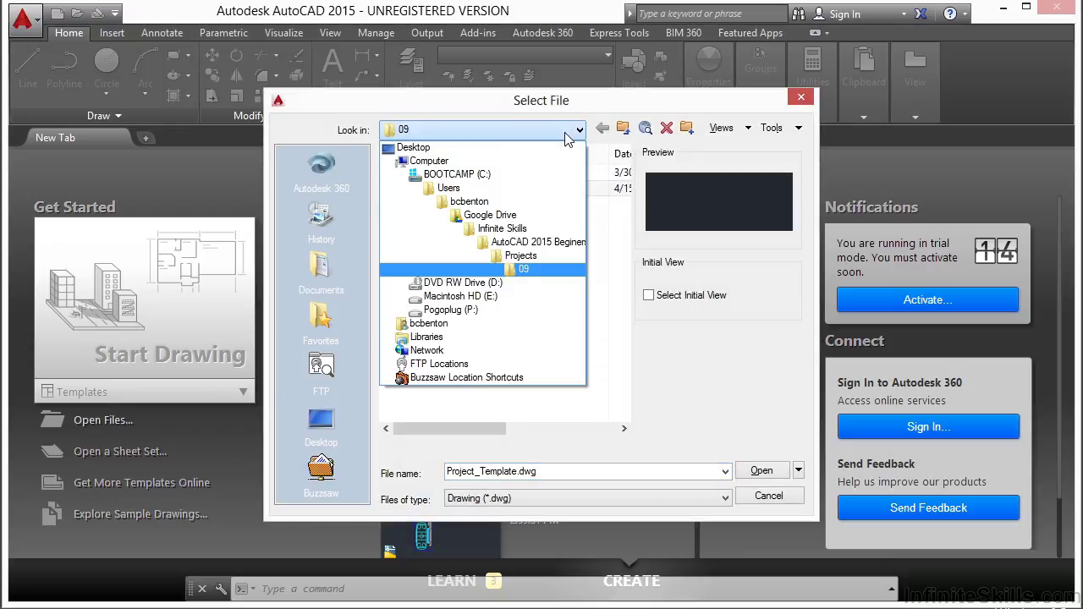
left_click(531, 256)
double_click(416, 286)
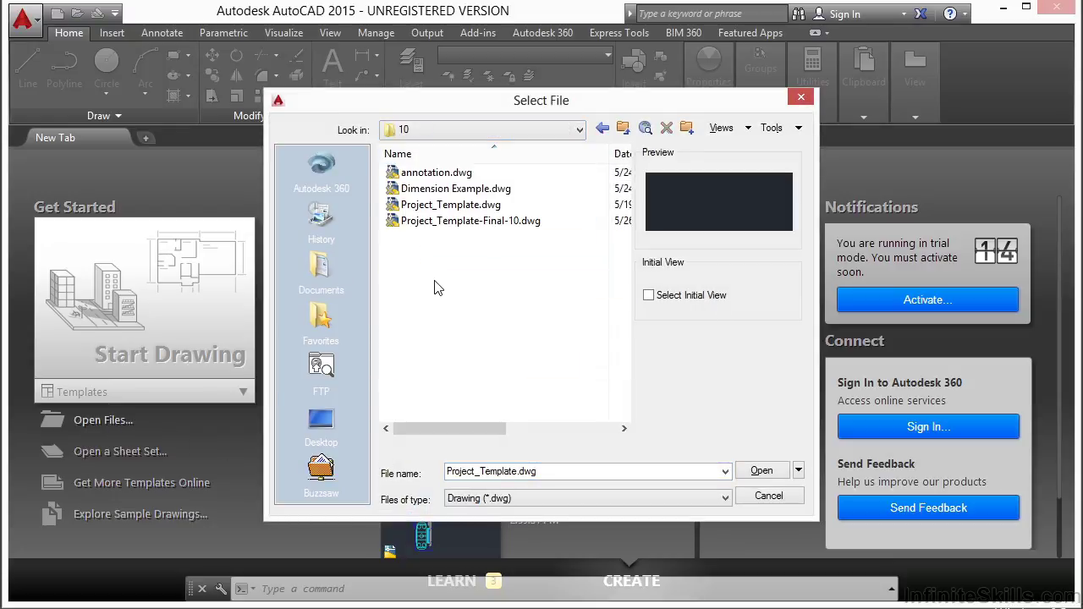
left_click(480, 190)
left_click(758, 471)
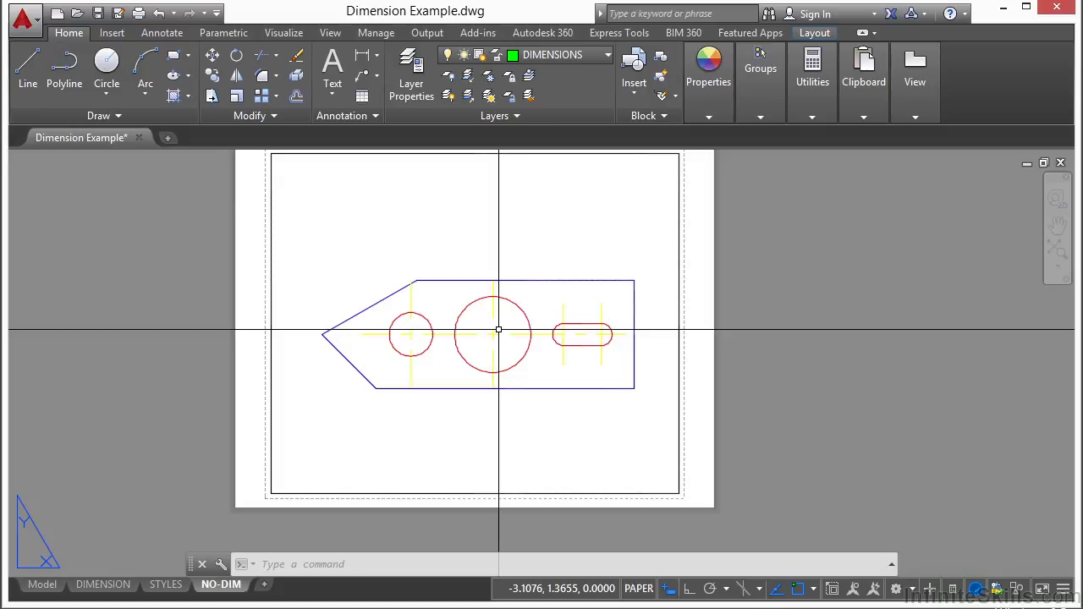
Step: Examine the linear, aligned, angular and radius dimensions of the part on the DIMENSION layout
key("ctrl+Page_Up")
scroll(442, 251, "up", 3)
scroll(550, 249, "down", 4)
middle_click_drag(561, 384, 553, 343)
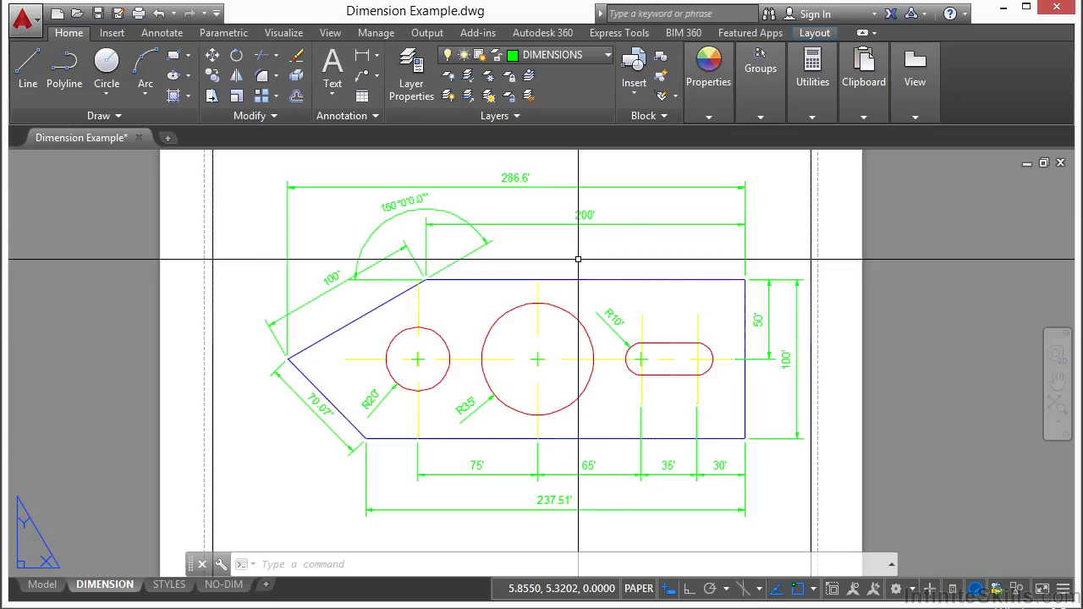
scroll(578, 259, "up", 4)
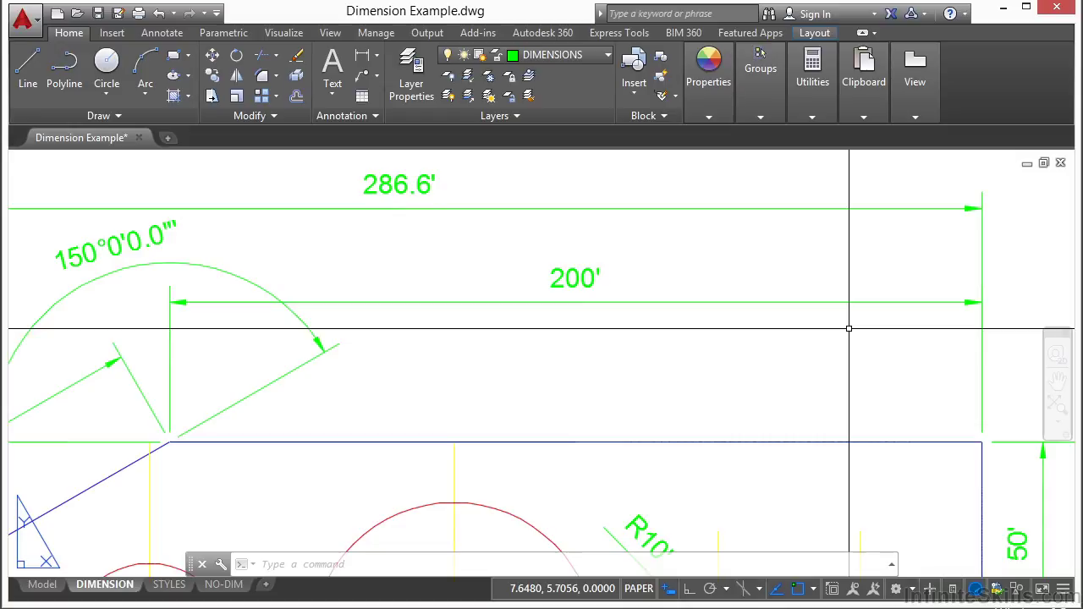
scroll(700, 292, "down", 4)
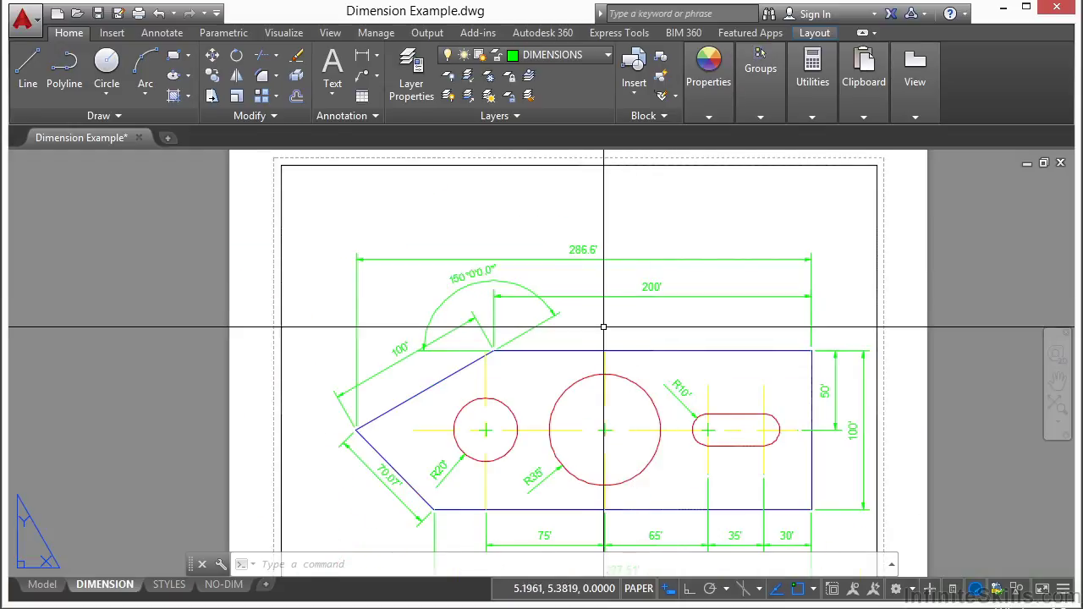
middle_click_drag(599, 307, 578, 277)
Step: On the NO-DIM layout, add a horizontal linear dimension above the part's top edge, from corner to corner
left_click(216, 591)
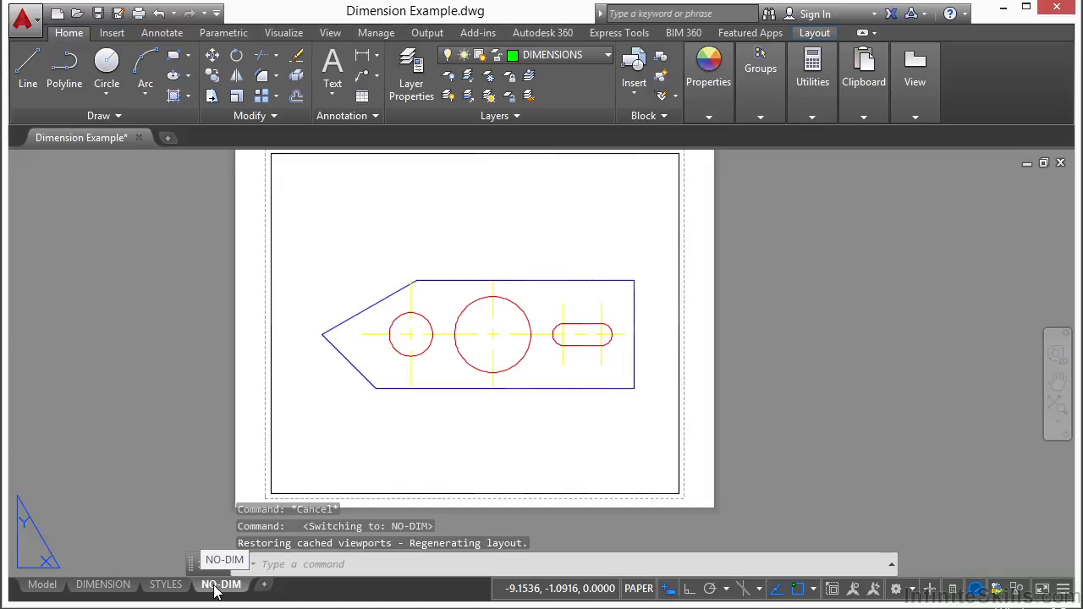
left_click(162, 33)
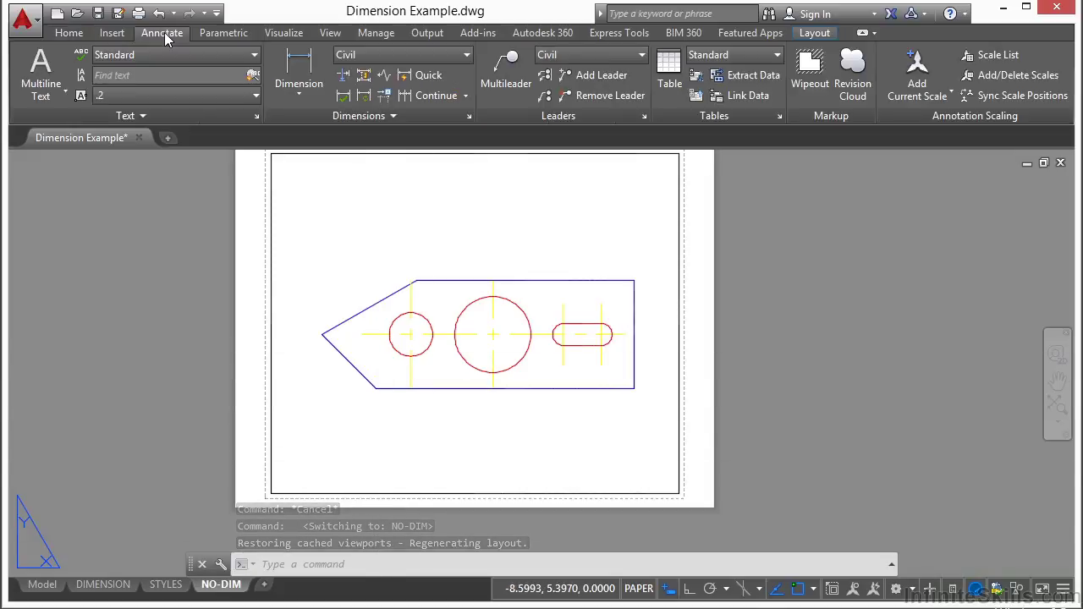
left_click(303, 95)
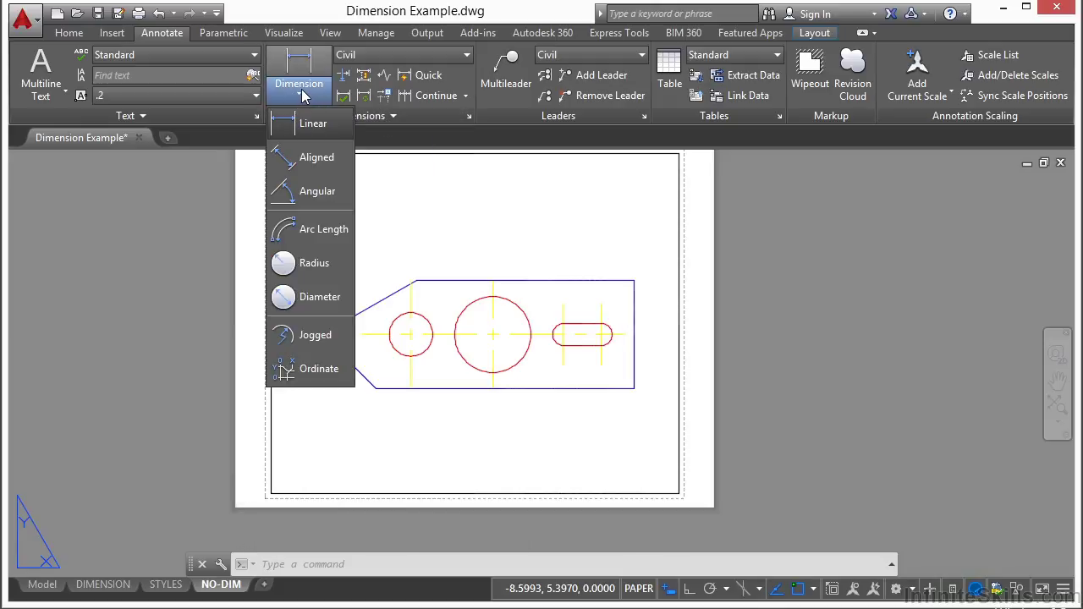
left_click(311, 124)
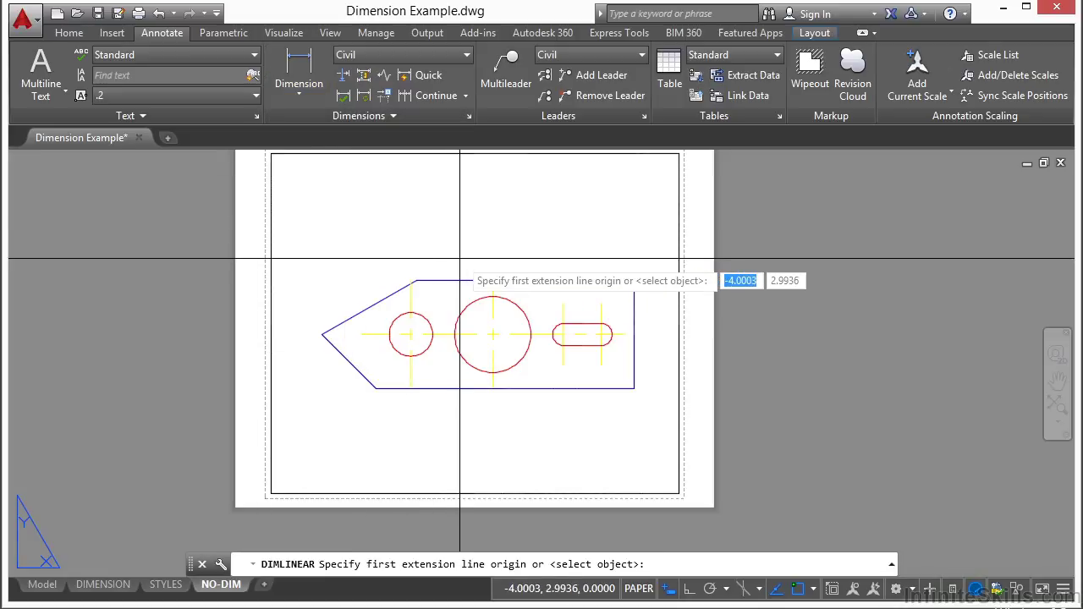
key("F3")
key("F3")
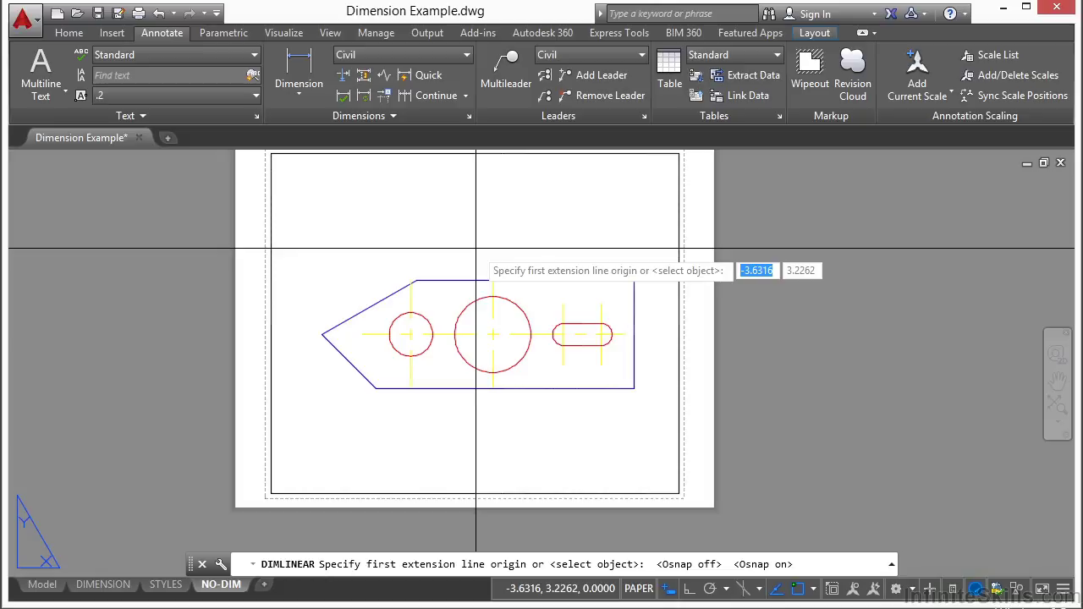
scroll(451, 237, "up", 2)
scroll(392, 267, "up", 1)
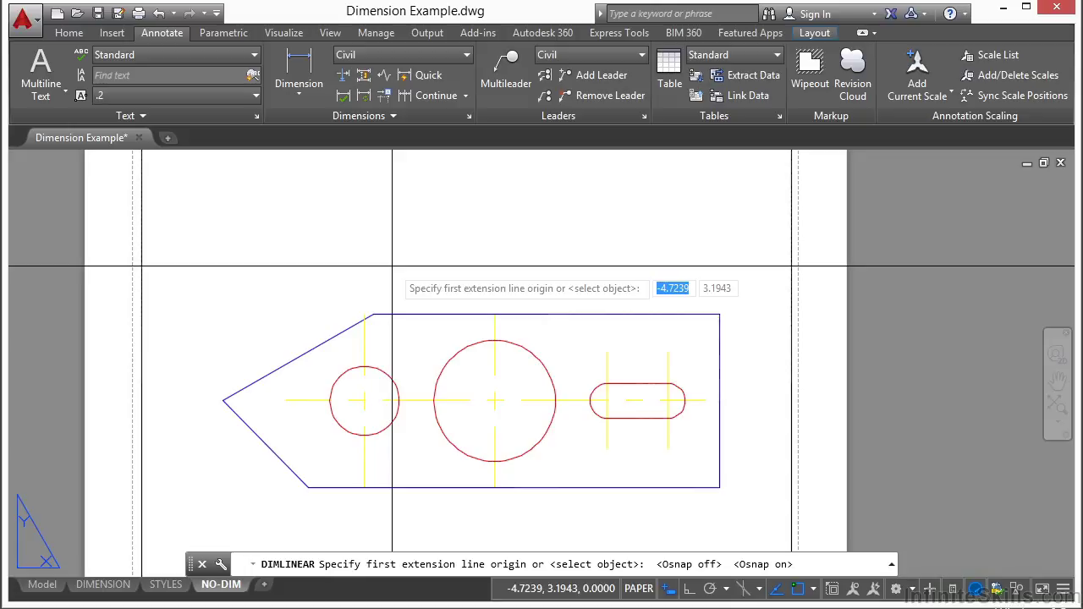
left_click(373, 315)
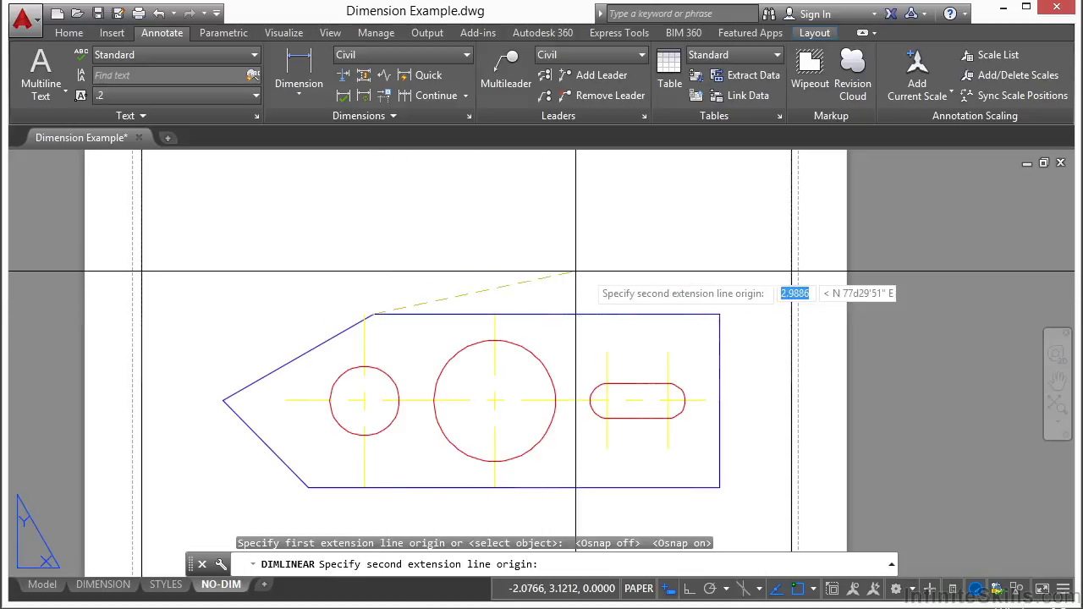
left_click(719, 314)
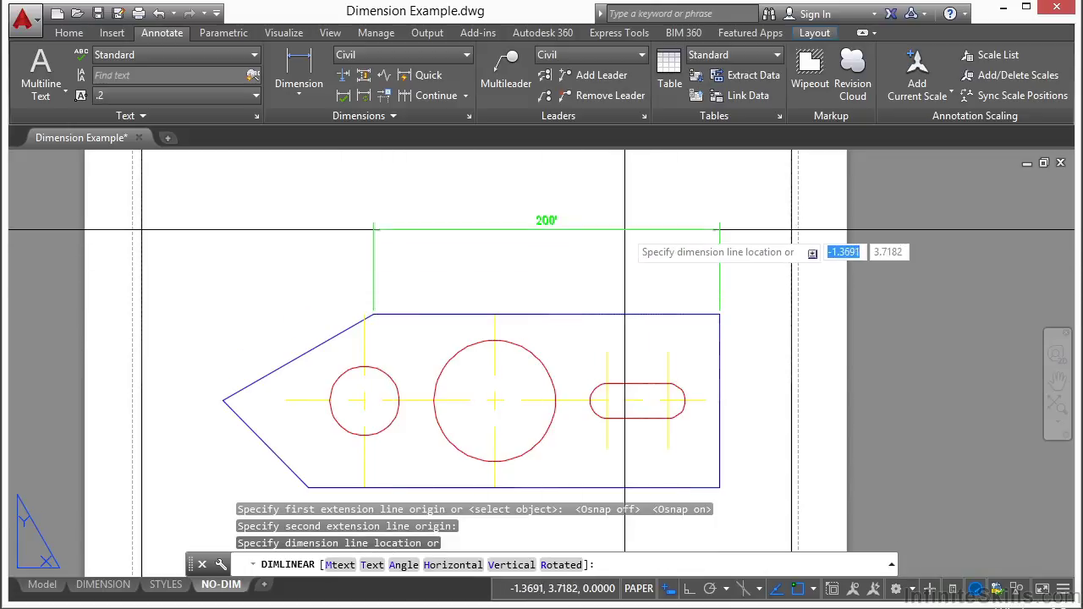
left_click(624, 234)
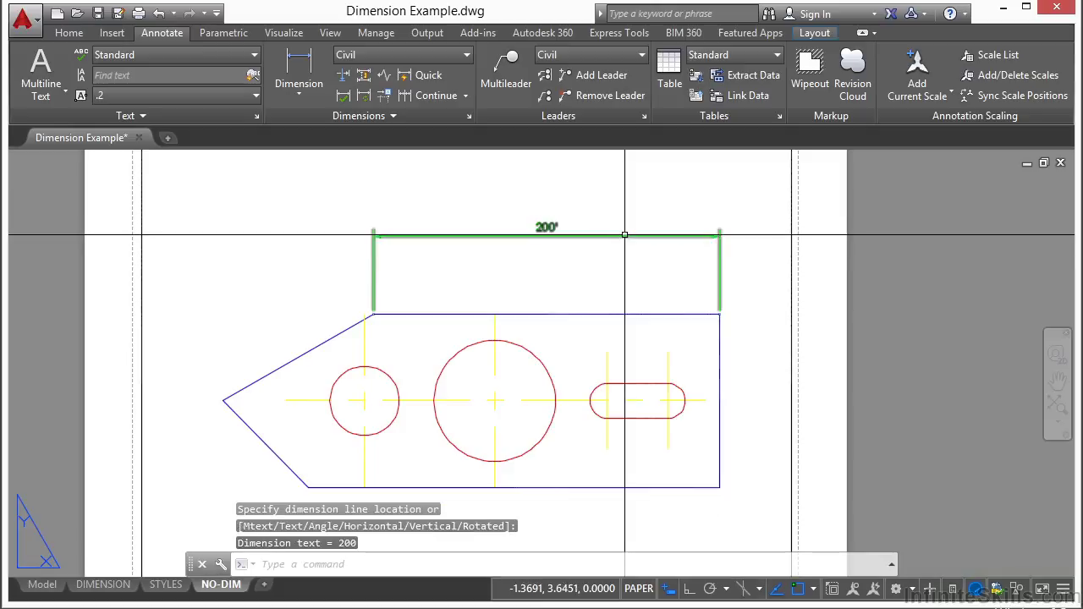
Step: Add an aligned dimension along the part's upper sloped edge, placed outside the outline
left_click(306, 89)
left_click(312, 157)
left_click(371, 313)
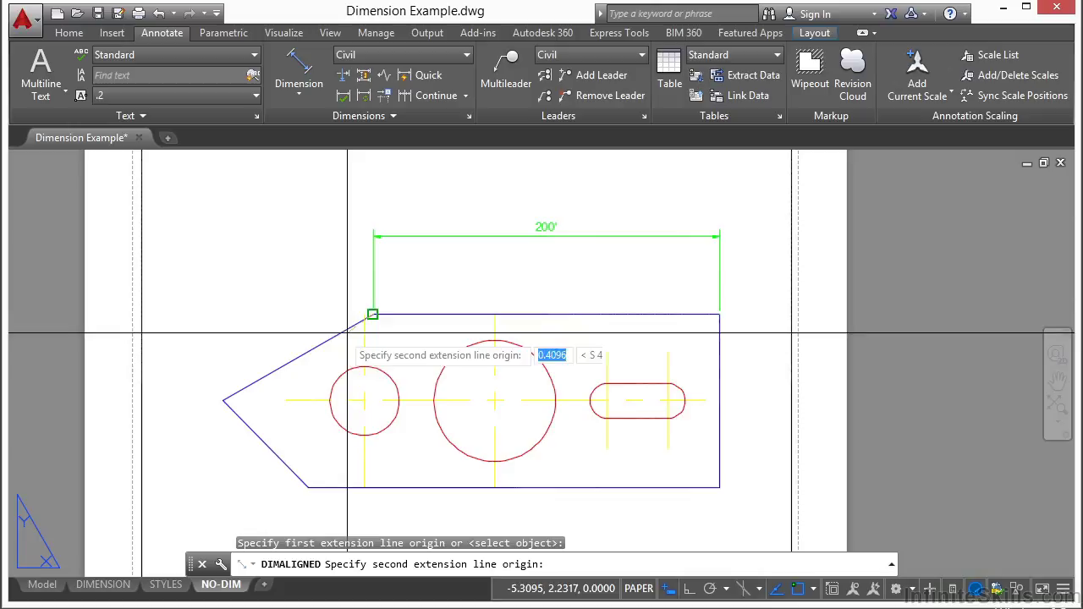
left_click(224, 397)
left_click(222, 332)
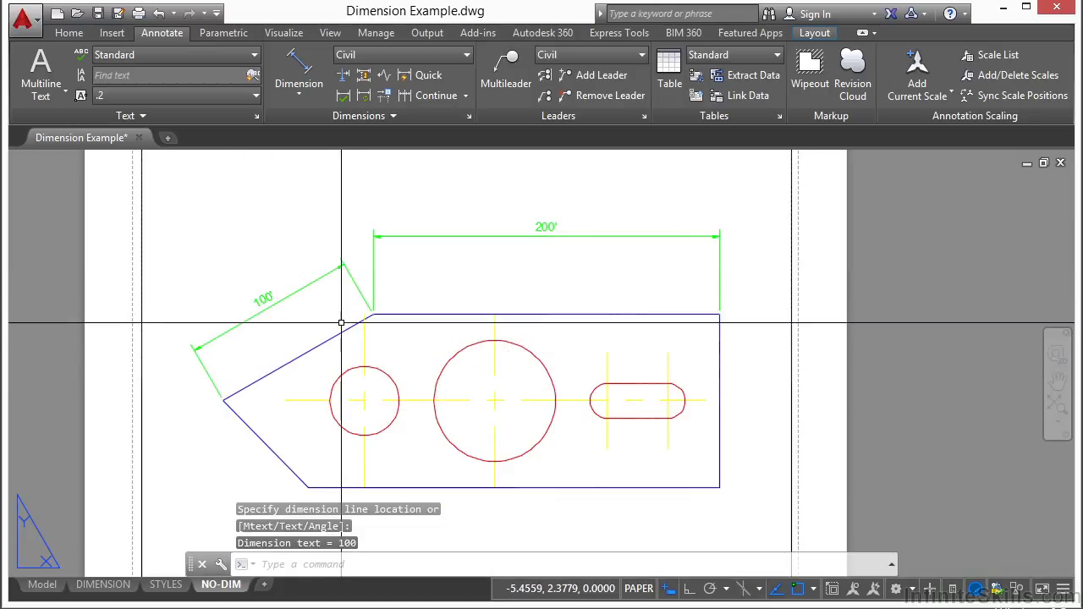
Step: Add a vertical linear dimension from the part's pointed tip to the start of its top edge, placed outside the tip
left_click(323, 97)
left_click(306, 123)
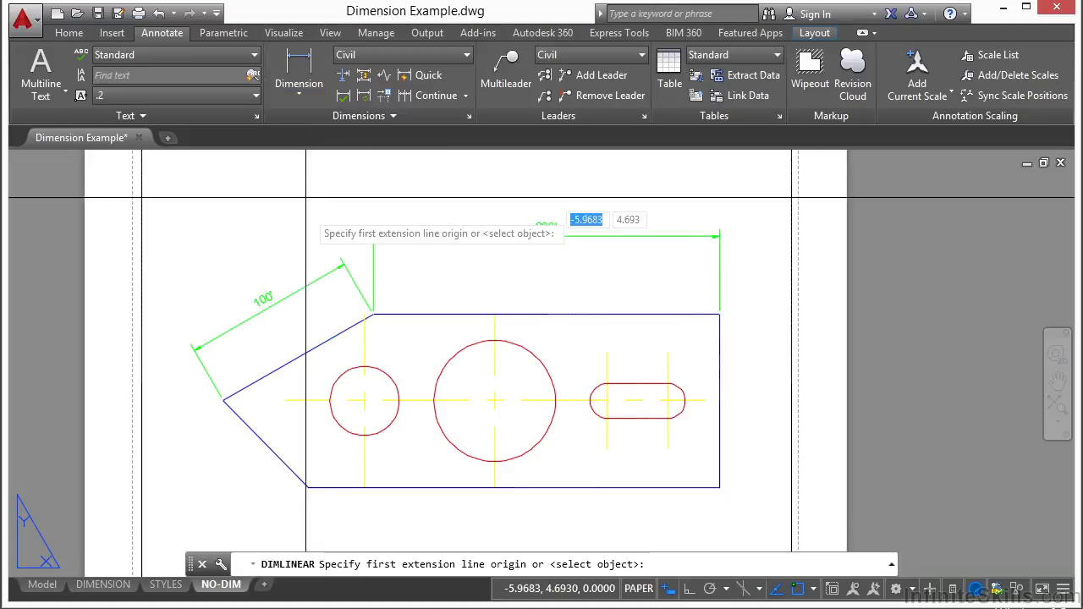
left_click(223, 401)
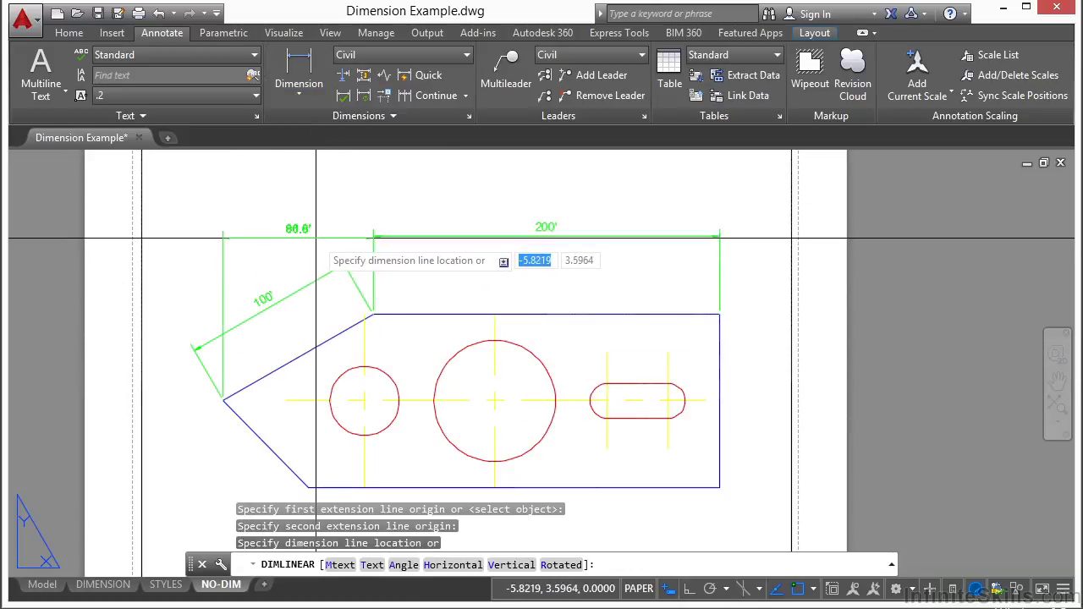
left_click(176, 324)
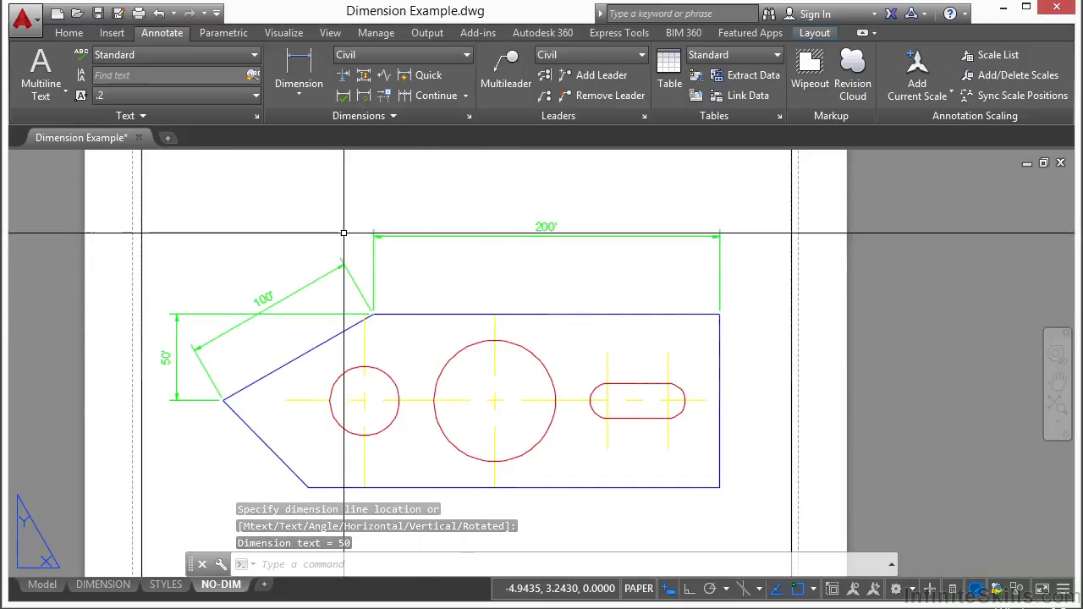
Step: Add an angular dimension between the two sloped edges meeting at the pointed tip, with its arc inside the part
left_click(299, 88)
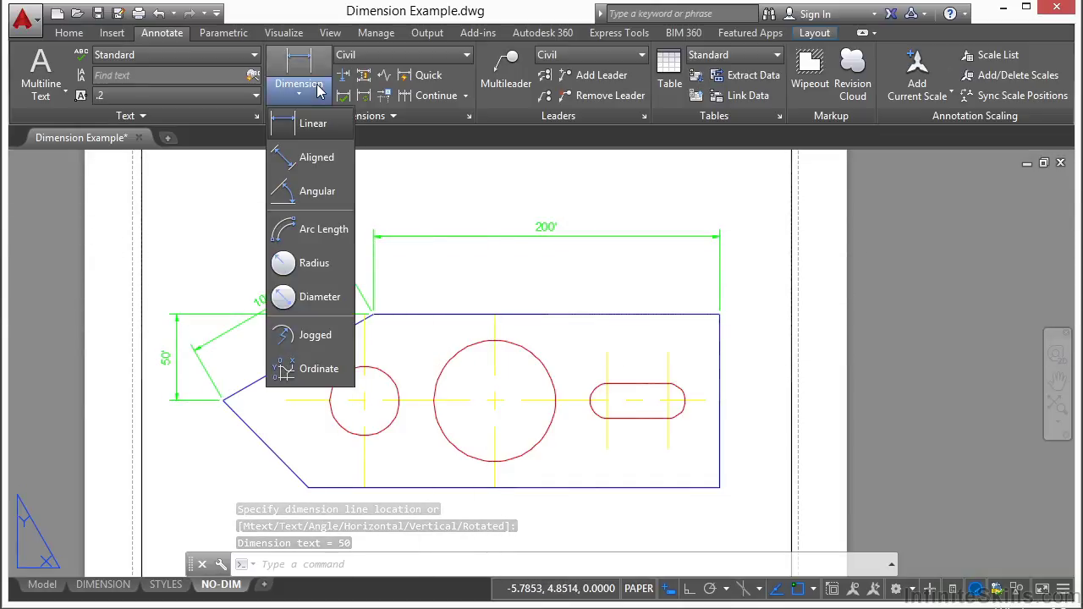
left_click(317, 191)
left_click(258, 381)
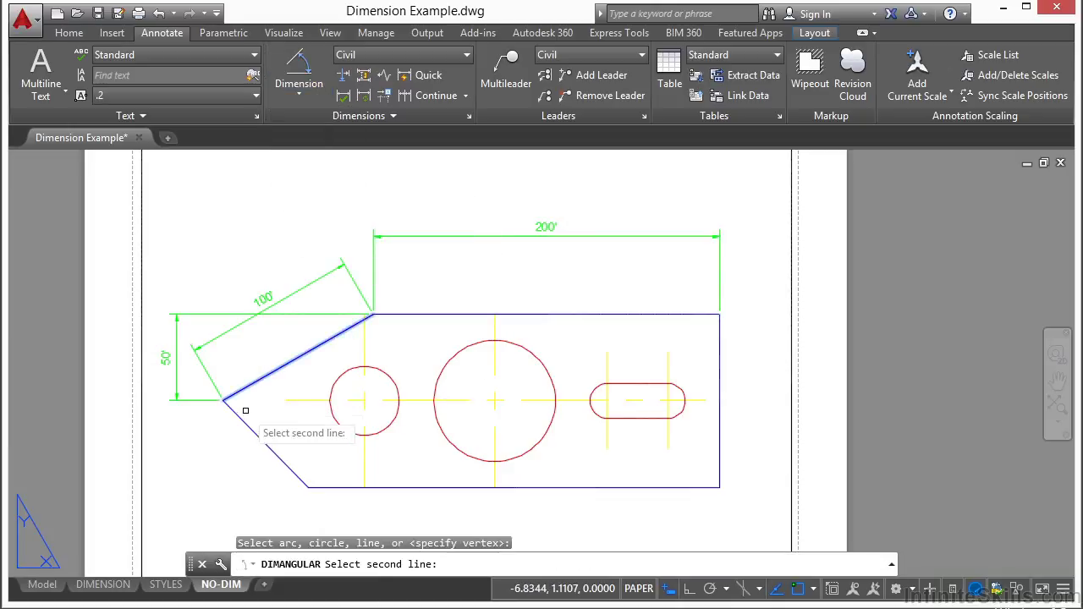
left_click(246, 427)
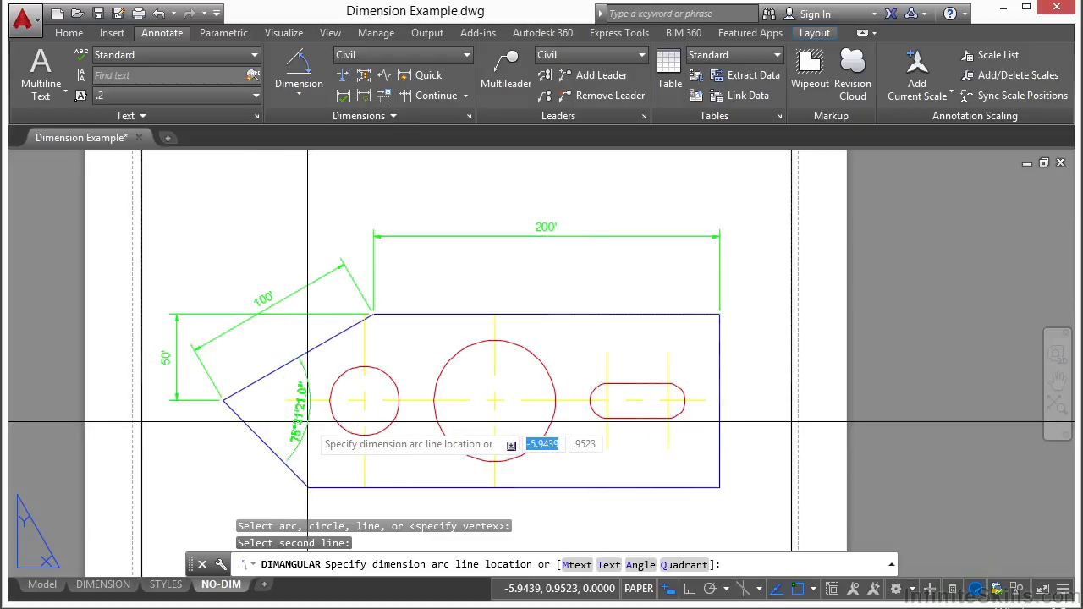
left_click(307, 422)
double_click(341, 423)
double_click(132, 376)
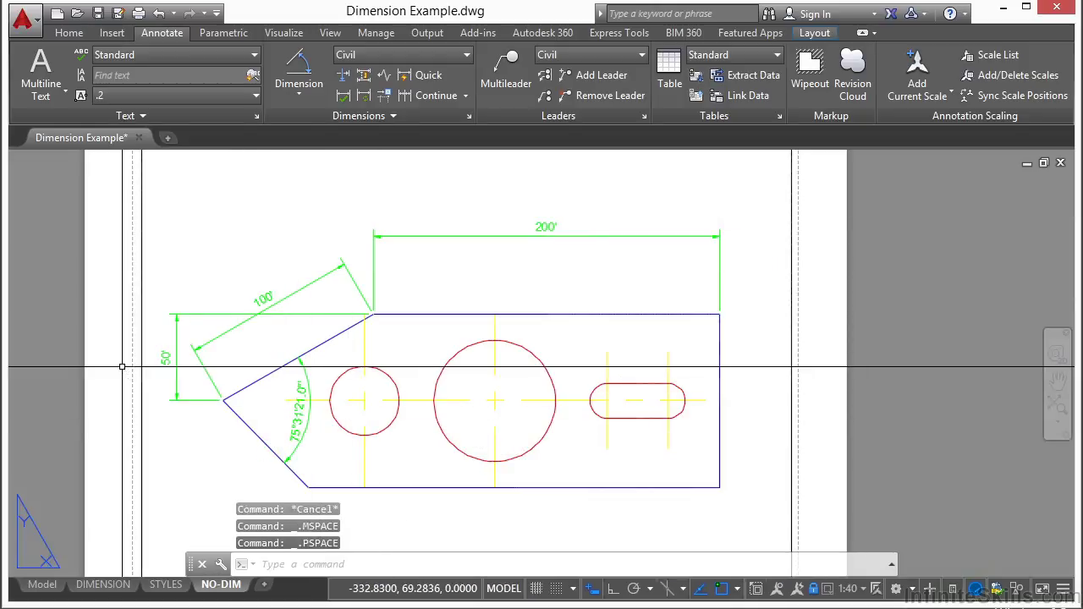
Step: Add a radius dimension to the large middle circle, with its text inside the circle
left_click(300, 88)
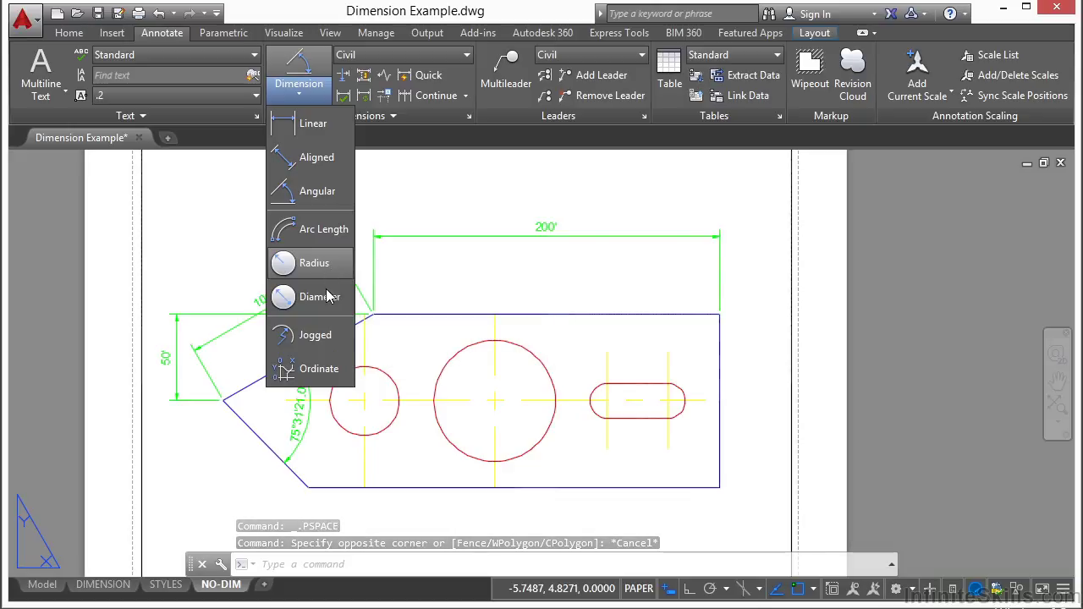
left_click(294, 264)
scroll(519, 359, "up", 2)
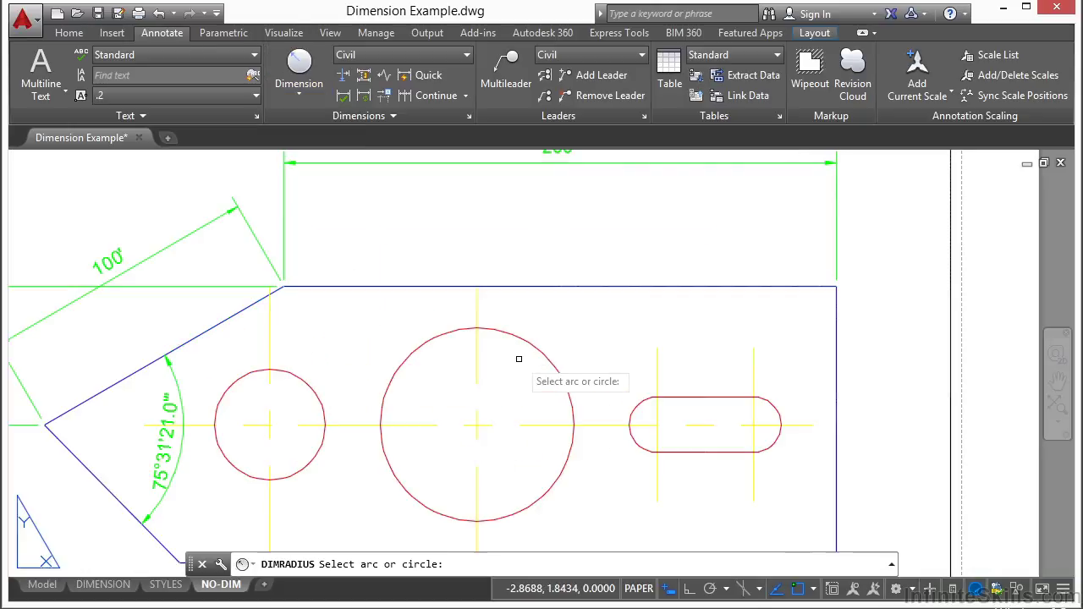
left_click(534, 346)
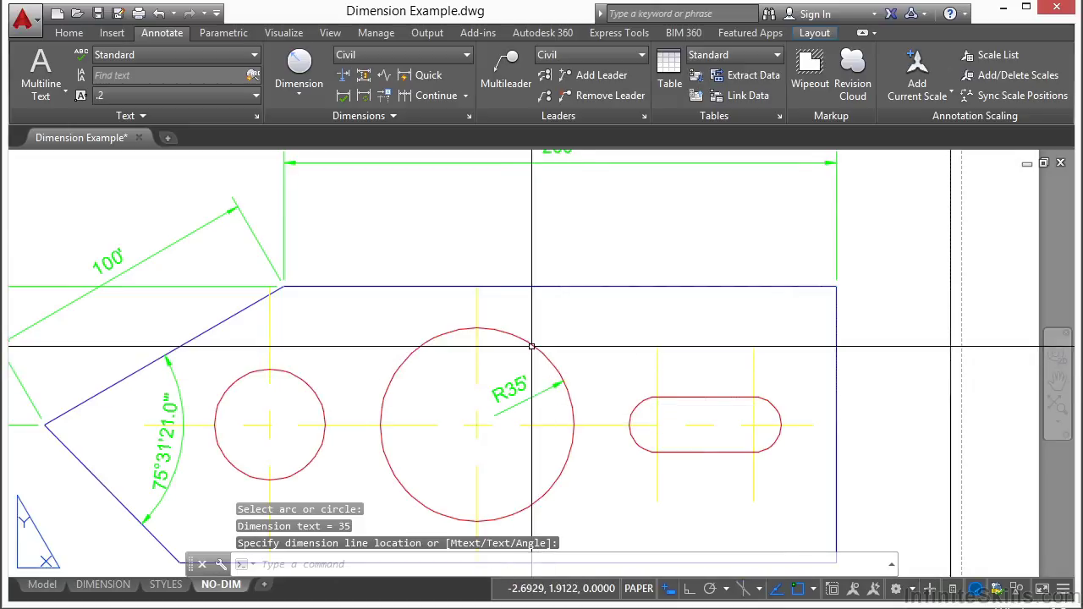
left_click(517, 403)
scroll(601, 251, "down", 1)
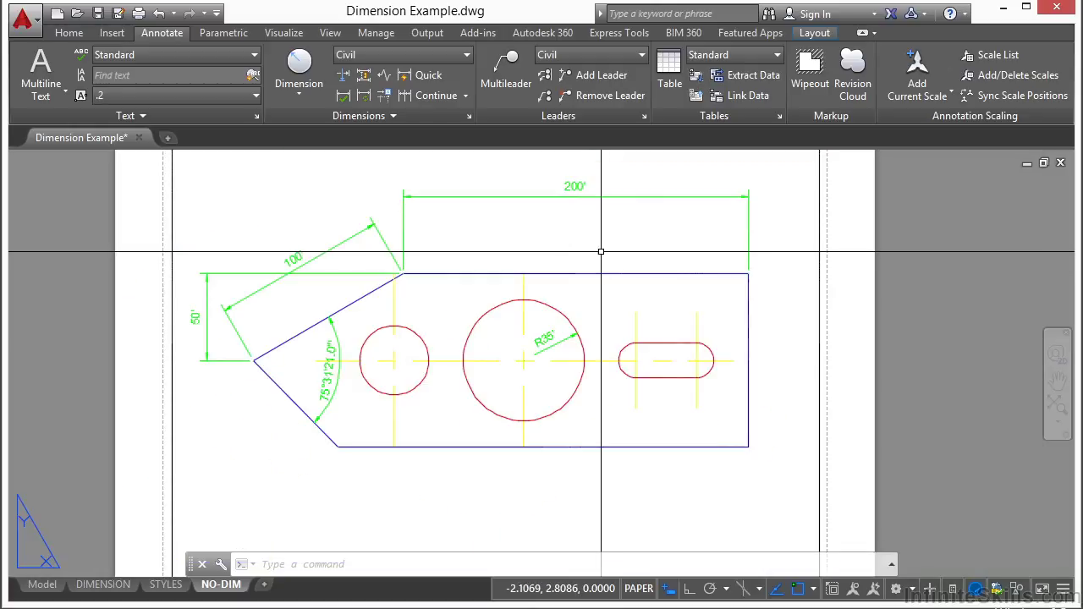
scroll(583, 258, "down", 1)
middle_click_drag(585, 249, 574, 294)
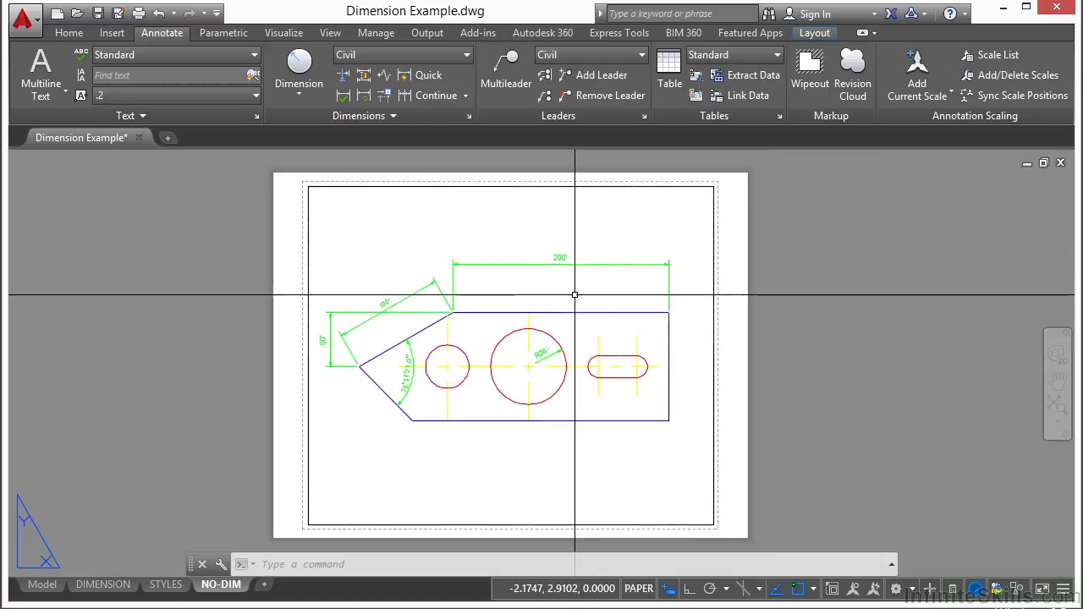